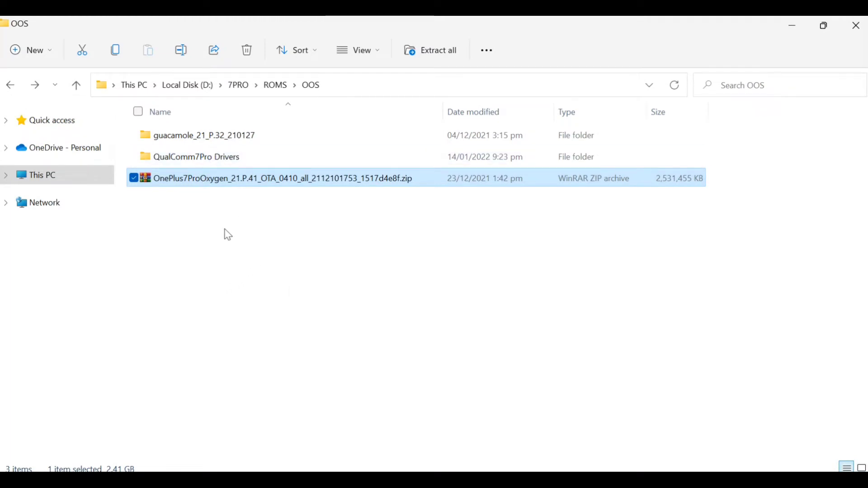
left_click(209, 161)
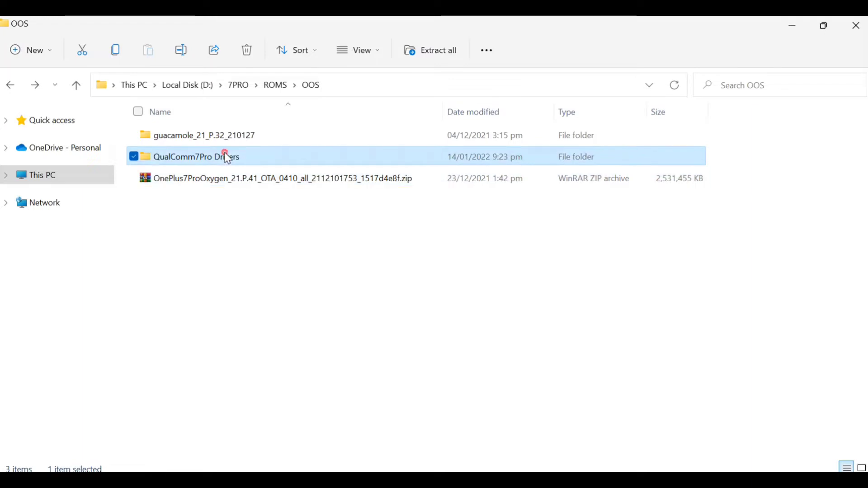
double_click(199, 162)
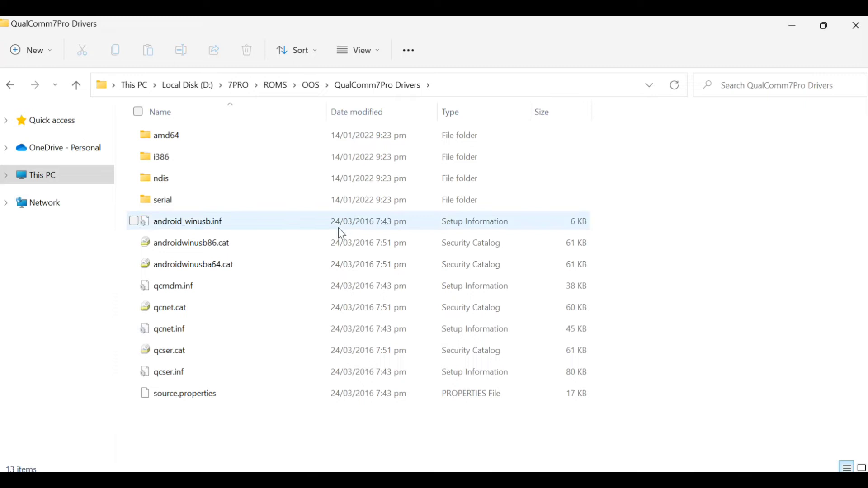
key("alt+Left")
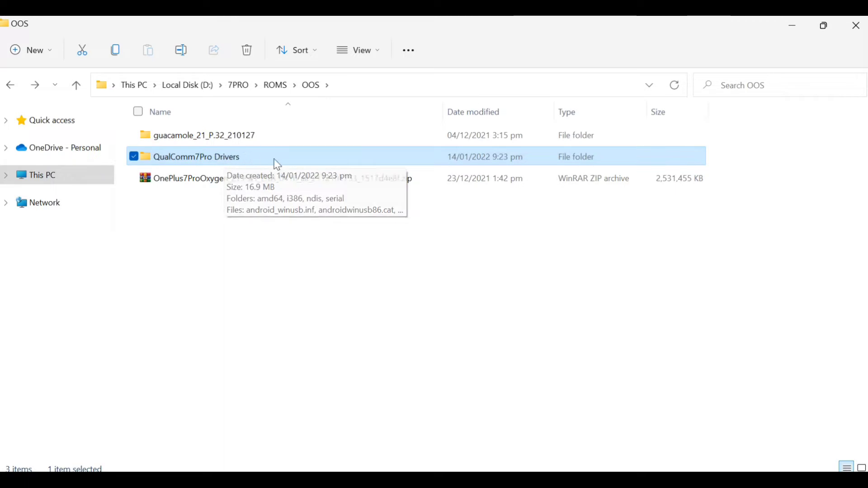
left_click(231, 135)
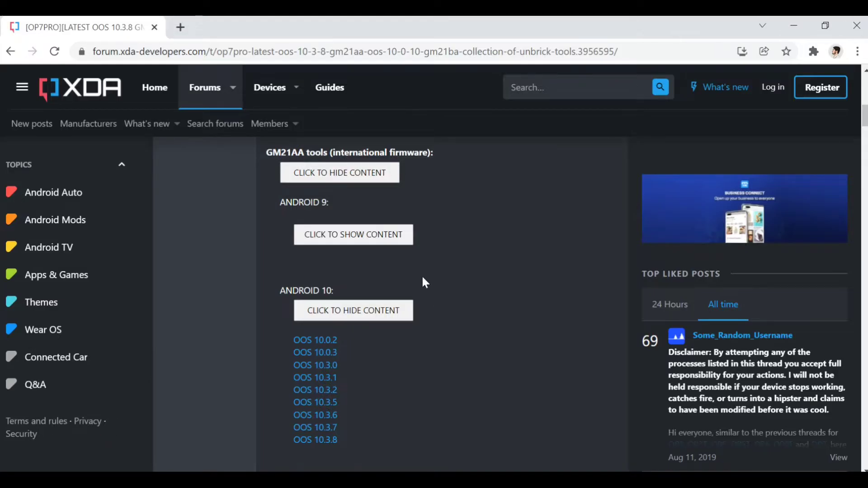
scroll(422, 278, "up", 10)
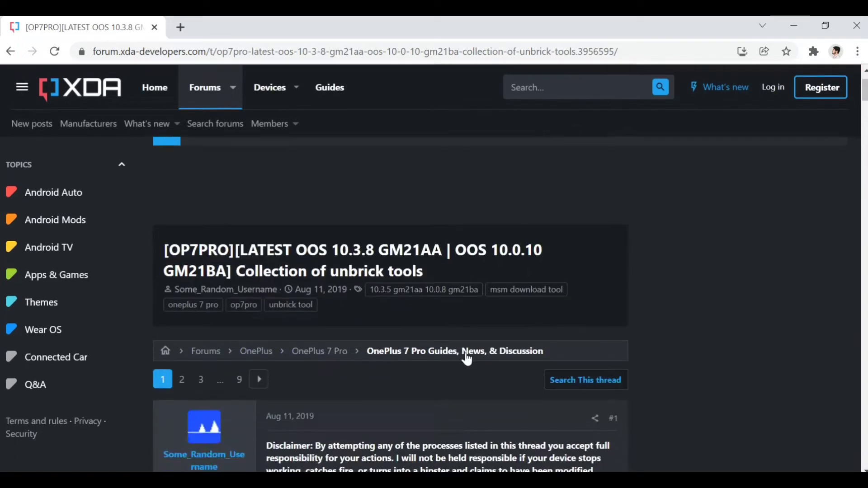
scroll(407, 352, "down", 5)
scroll(403, 387, "down", 2)
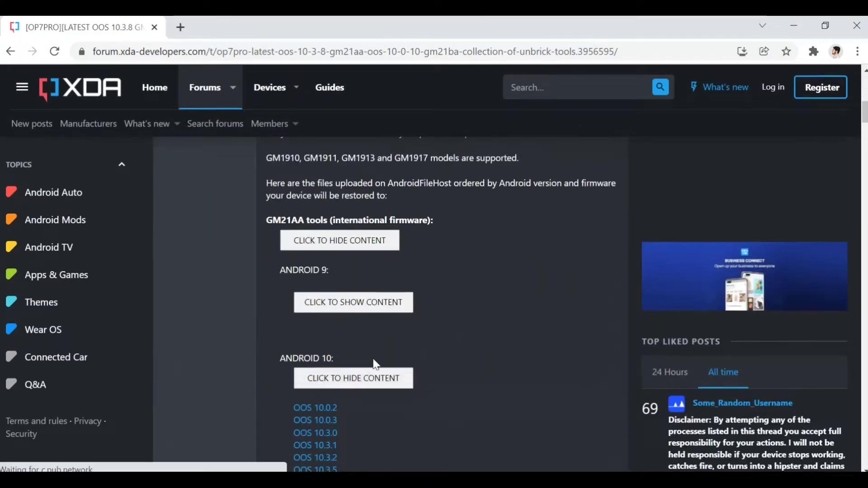
scroll(373, 364, "down", 1)
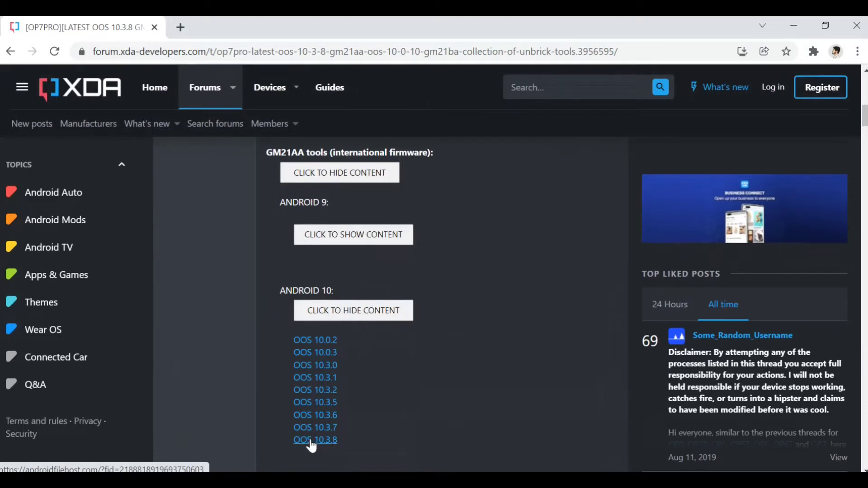
- Start downloading OOS 10.3.8 from the GM21AA Android 10 unbrick tools list
left_click(325, 439)
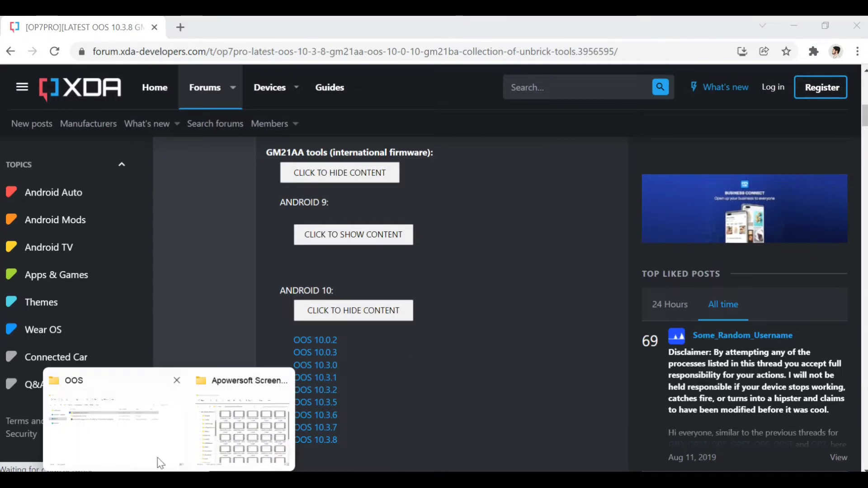
- Return to the OOS folder and briefly select, then deselect, the OnePlus OTA zip
left_click(118, 433)
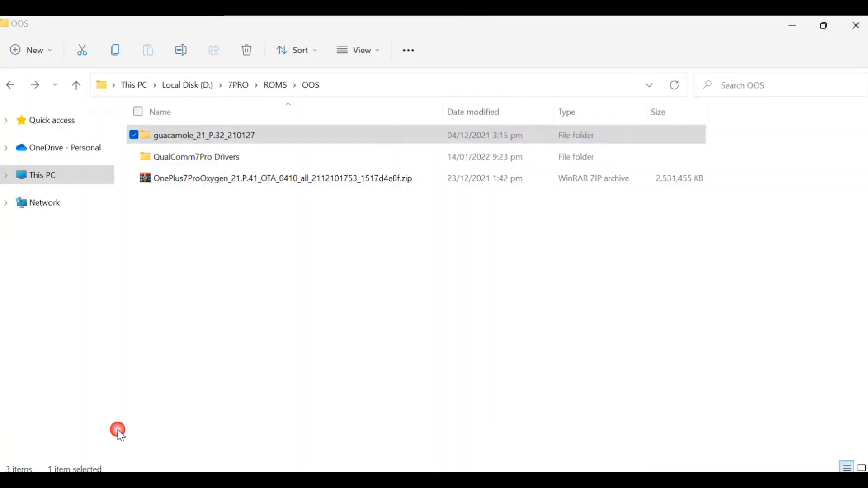
left_click(224, 179)
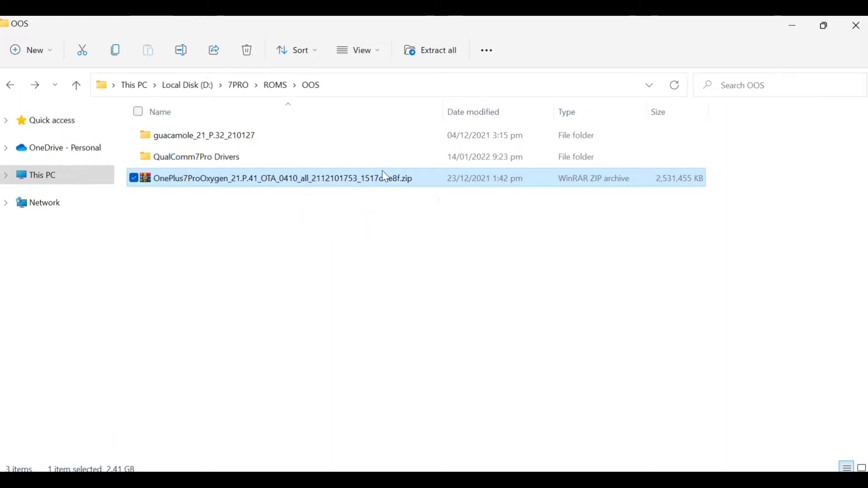
left_click(329, 213)
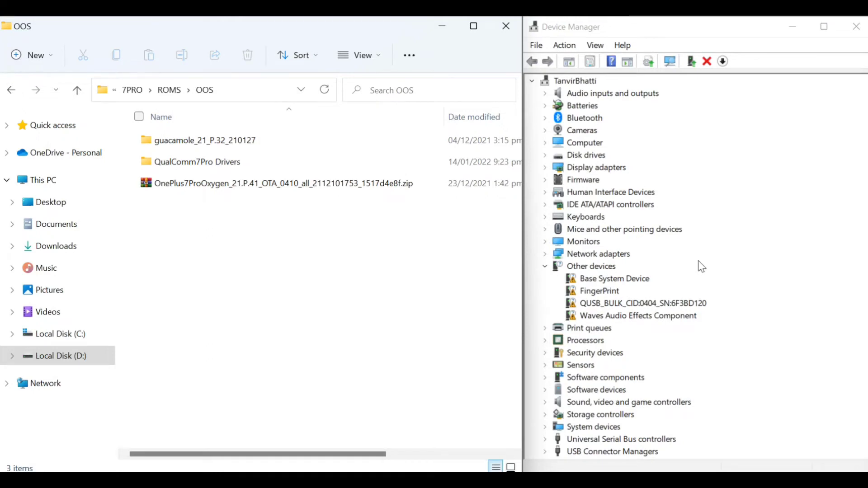
- Begin a manual driver update for the QUSB_BULK device in Device Manager
left_click(653, 307)
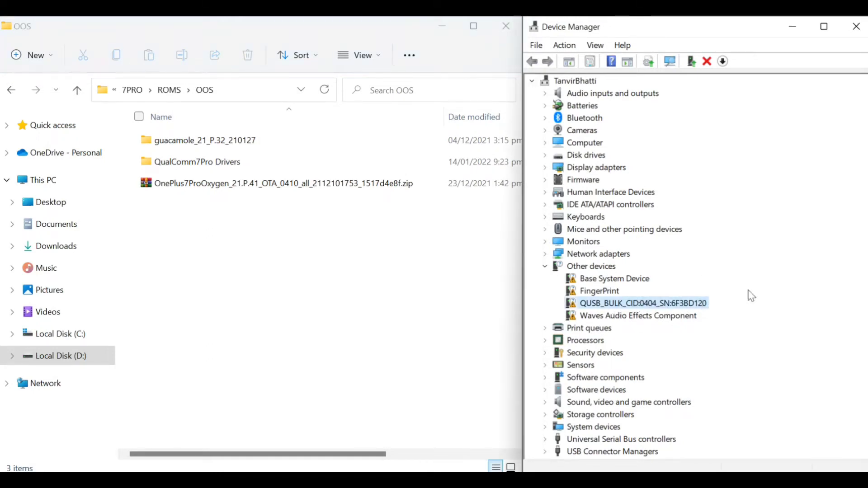
right_click(655, 304)
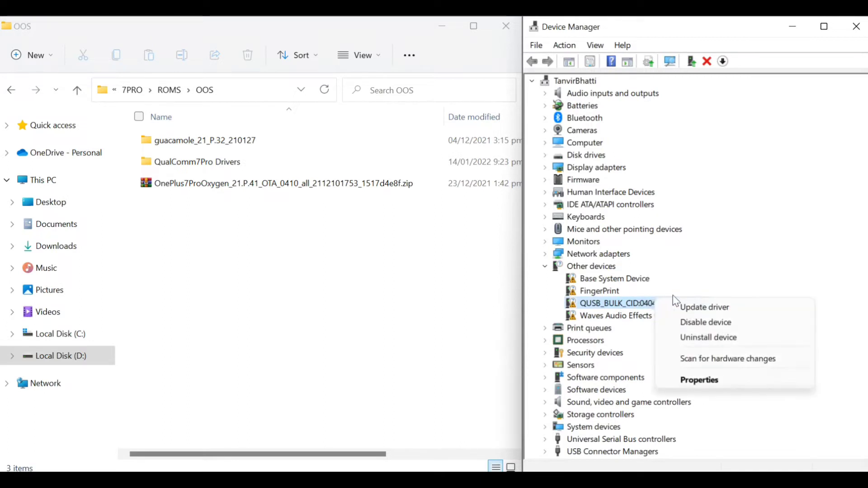
left_click(702, 309)
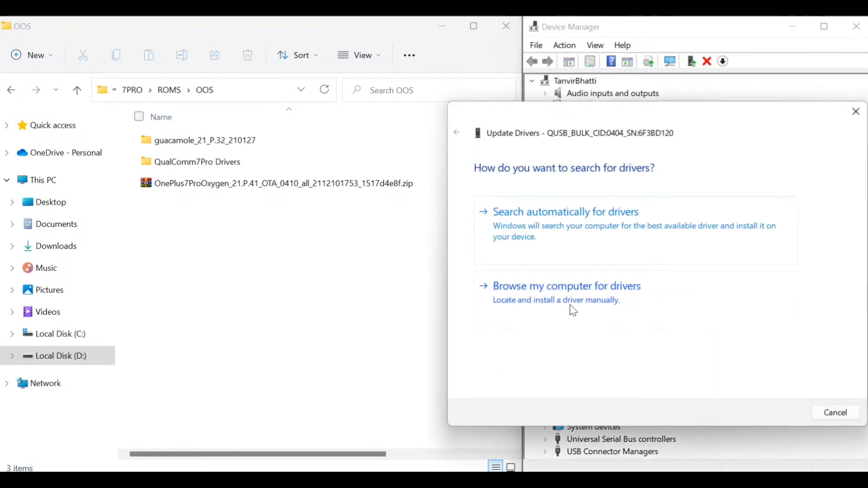
left_click(573, 302)
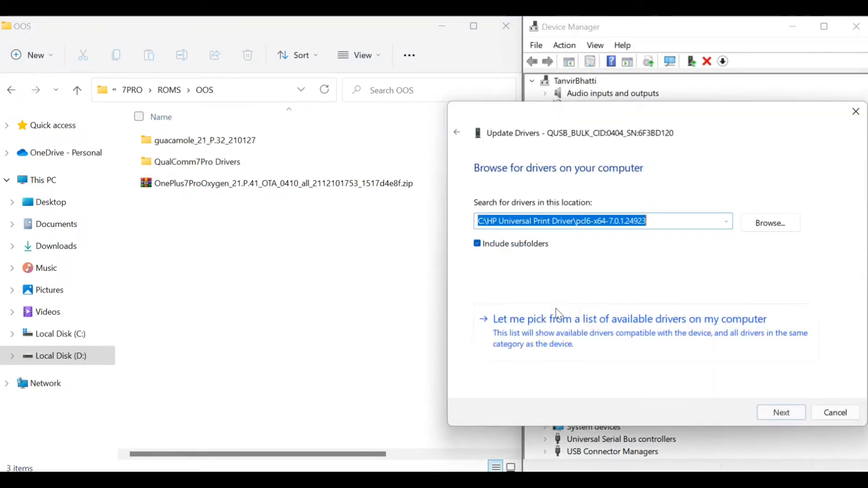
- Install the driver from the QualComm7Pro Drivers folder on the Desktop so the phone appears as QDLoader 9008 (COM4)
left_click(770, 223)
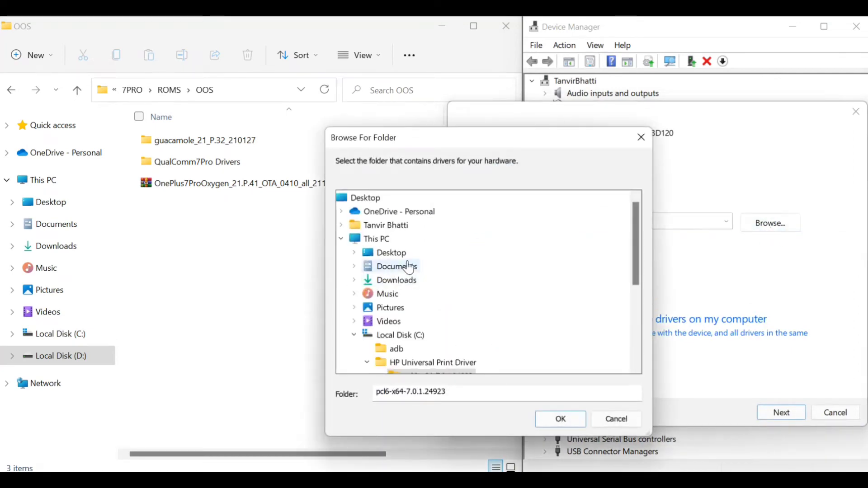
left_click(401, 254)
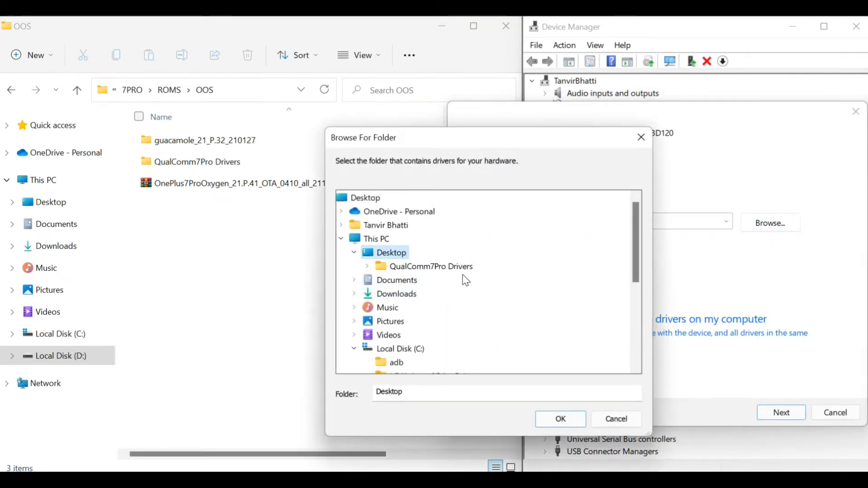
left_click(462, 270)
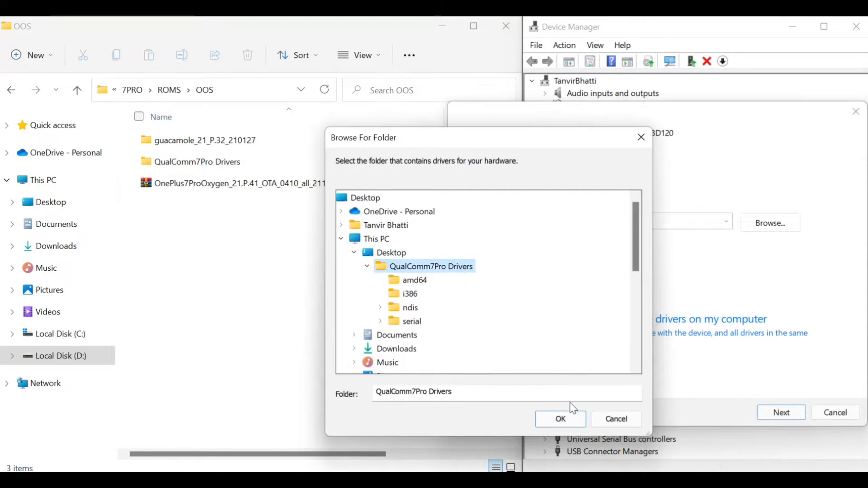
left_click(576, 424)
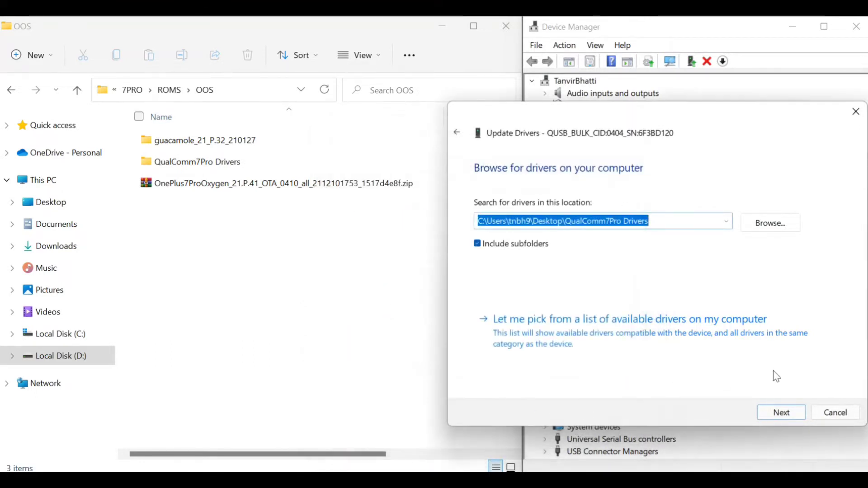
left_click(782, 413)
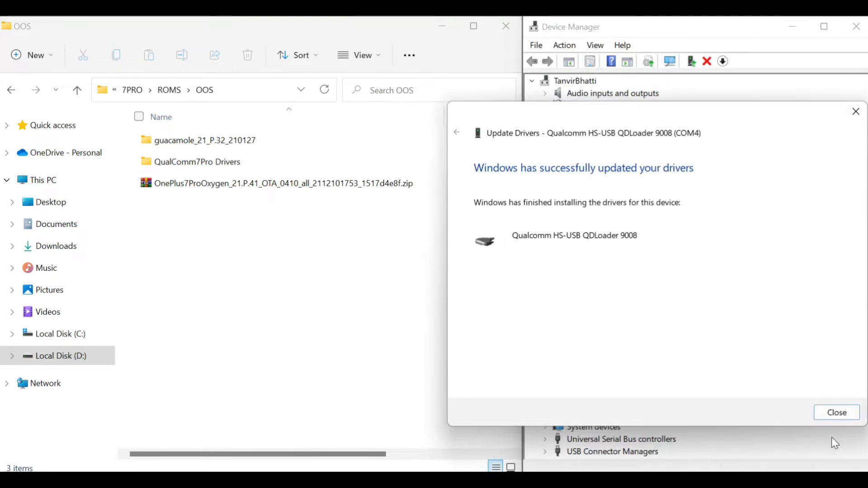
left_click(836, 413)
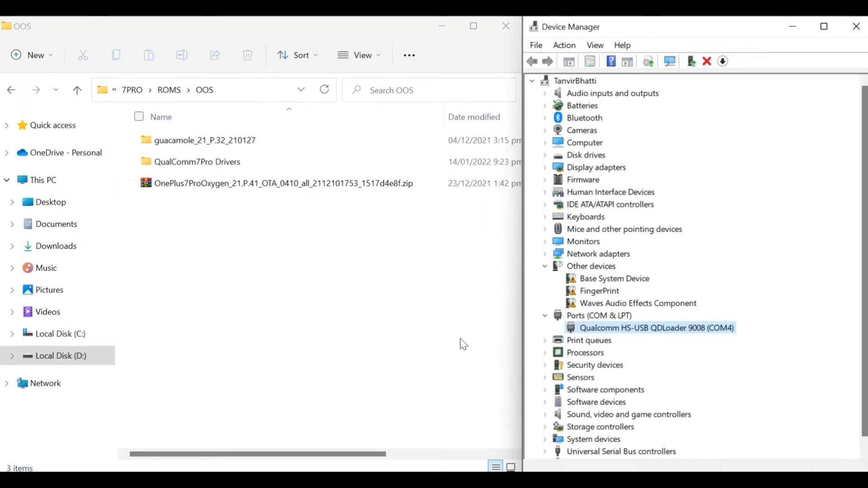
- Enter the guacamole_21_P.32_210127 folder and launch MsmDownloadTool V4.0.exe
left_click(425, 339)
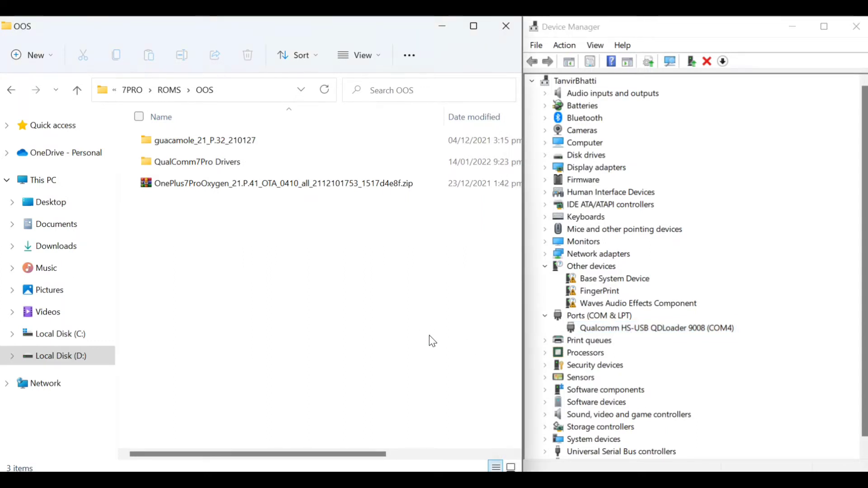
double_click(251, 139)
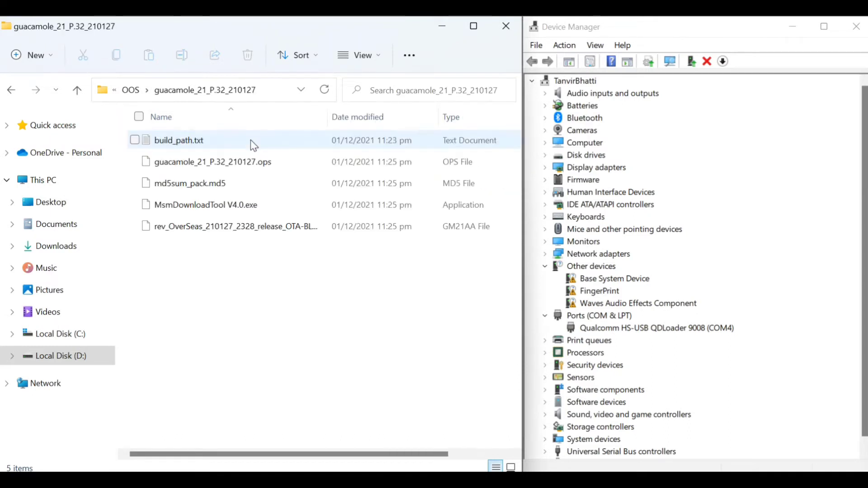
left_click(230, 213)
mouse_move(206, 206)
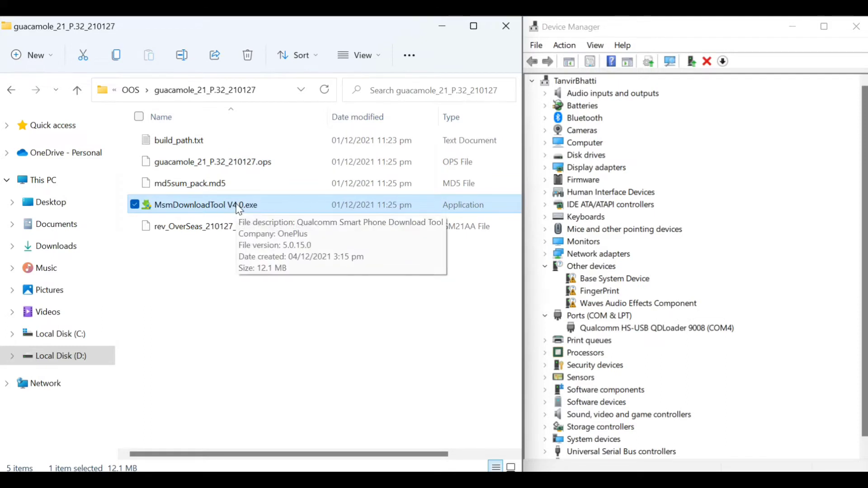
double_click(237, 210)
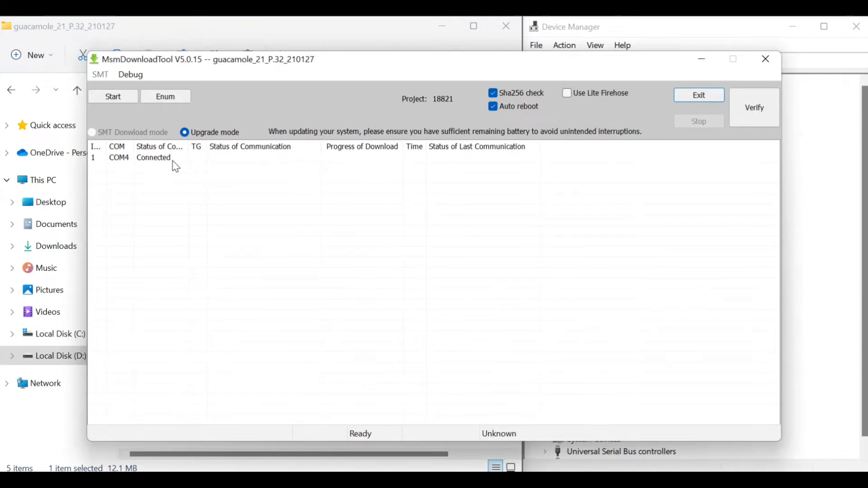
- Start flashing the firmware to the COM4 device and let the phone reboot as GM1913
left_click(130, 98)
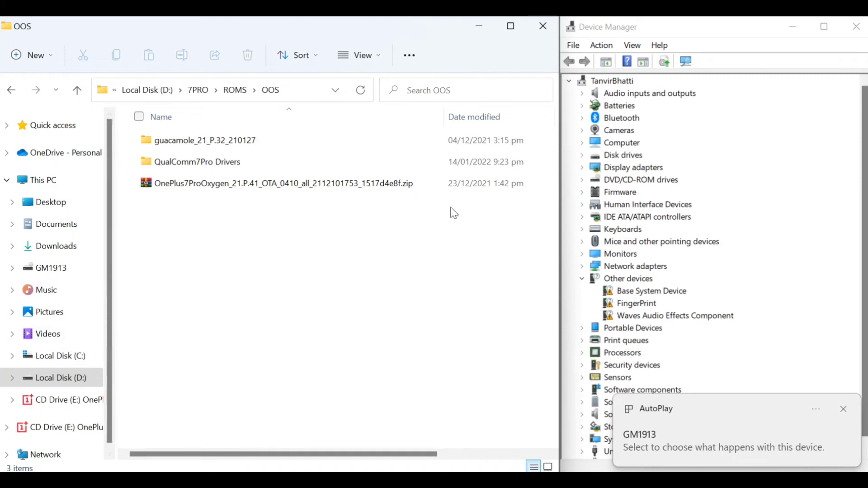
- Drag the OnePlus7ProOxygen 21.P.41 OTA zip onto GM1913's Internal shared storage
left_click(14, 271)
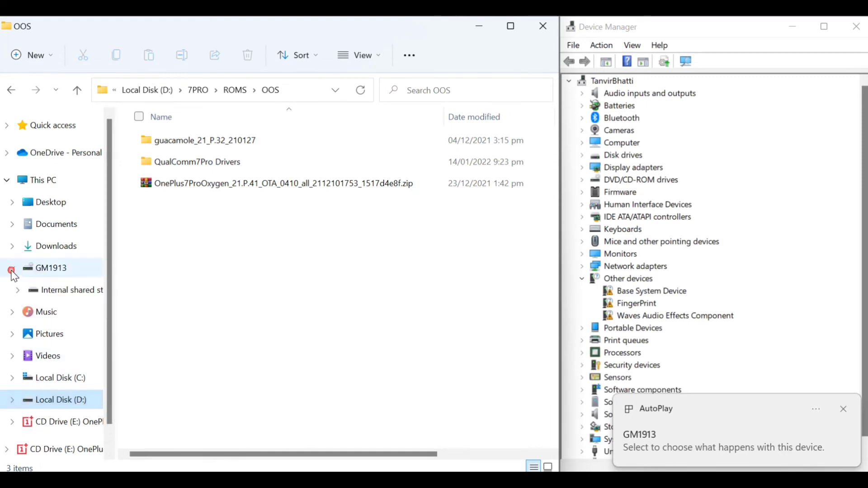
left_click(285, 189)
left_click_drag(268, 200, 79, 291)
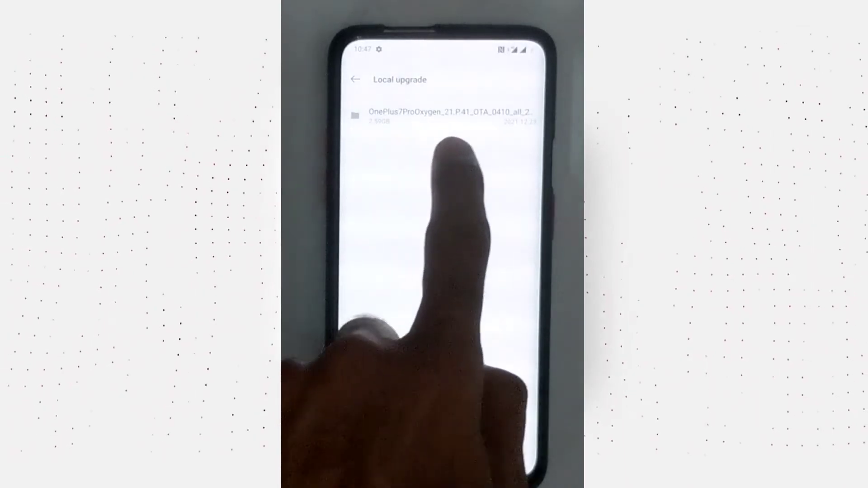
- Install the OTA zip as a local upgrade and reboot once it reaches 100%
left_click(400, 113)
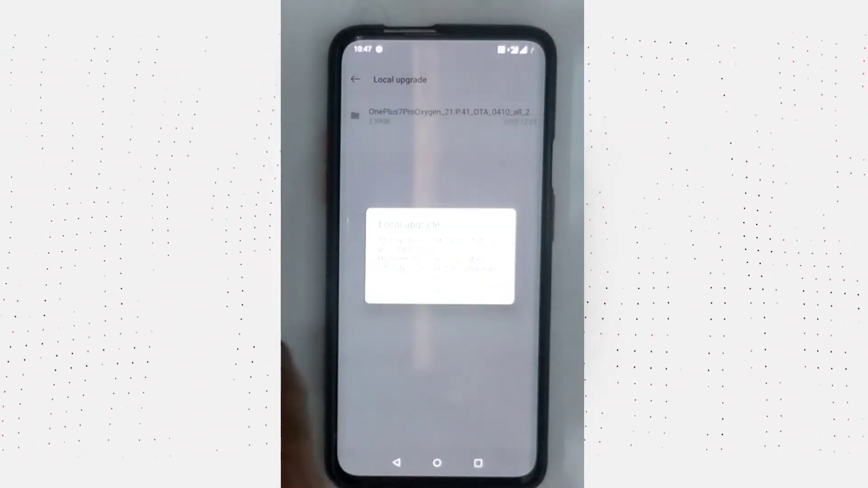
left_click(469, 285)
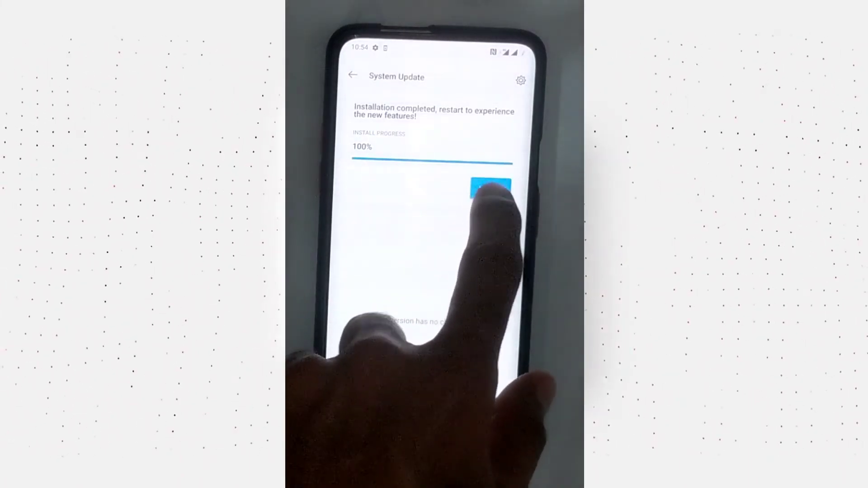
left_click(489, 189)
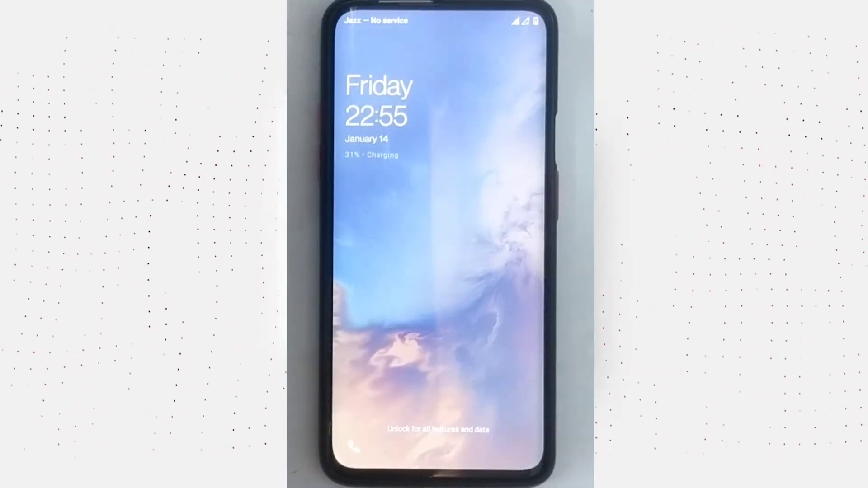
- Unlock the phone, browse the app list and briefly visit SIM Toolkit
left_click_drag(390, 397, 390, 238)
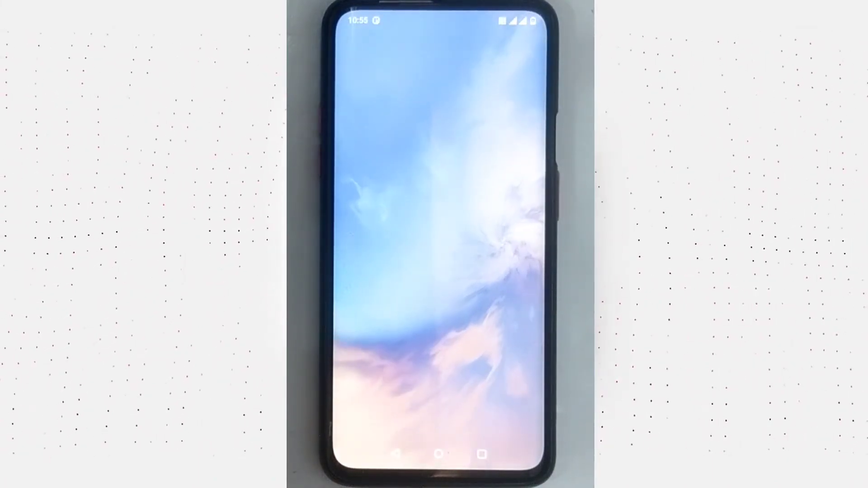
left_click_drag(378, 332, 380, 204)
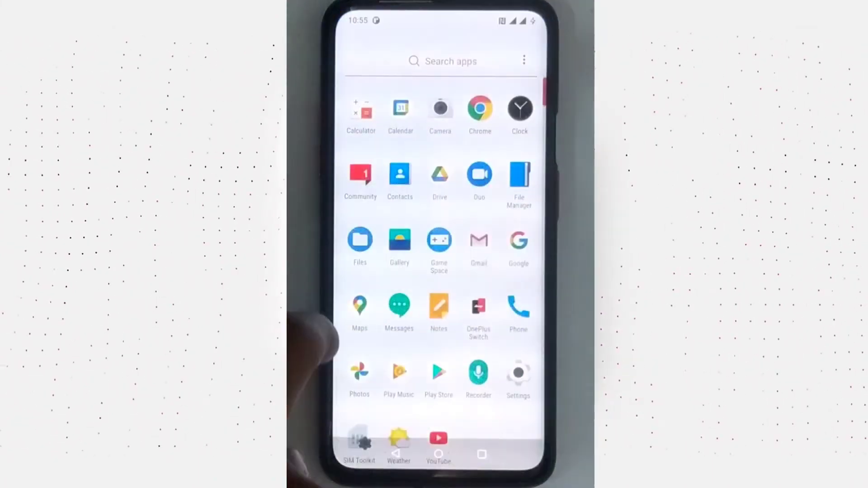
left_click(357, 440)
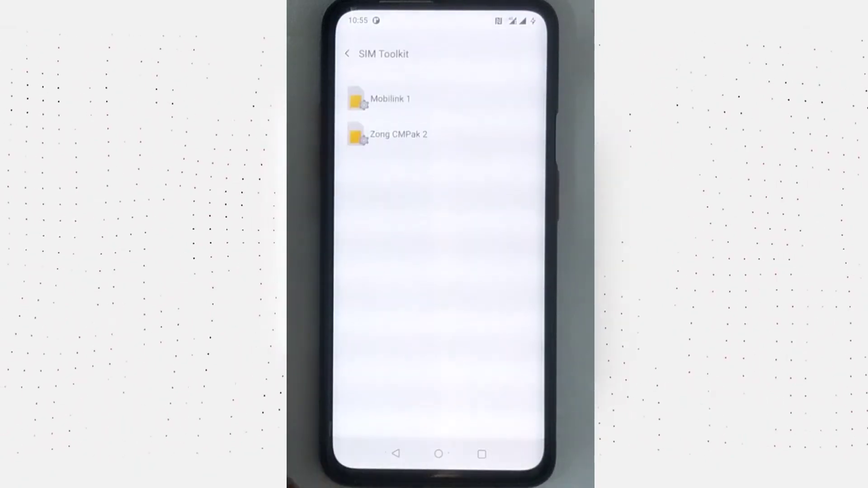
left_click(348, 53)
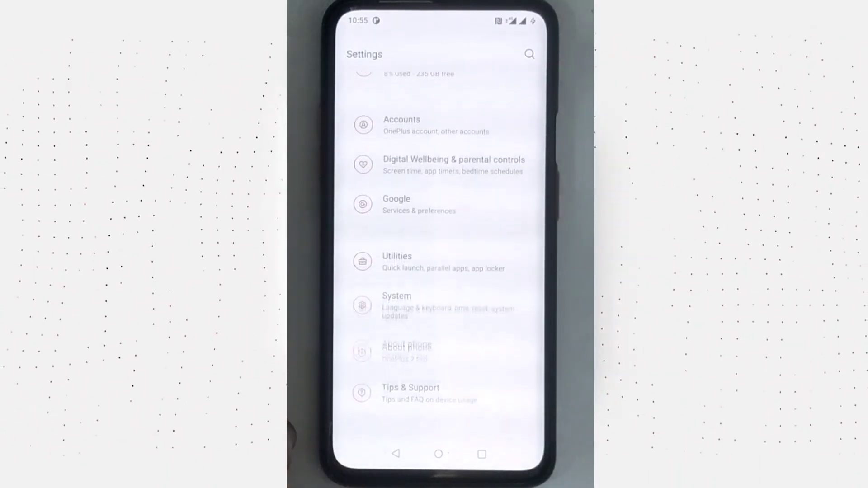
- Check About phone shows OxygenOS 11.0.5.1 GM21AA on Android 11, then return home
left_click(393, 349)
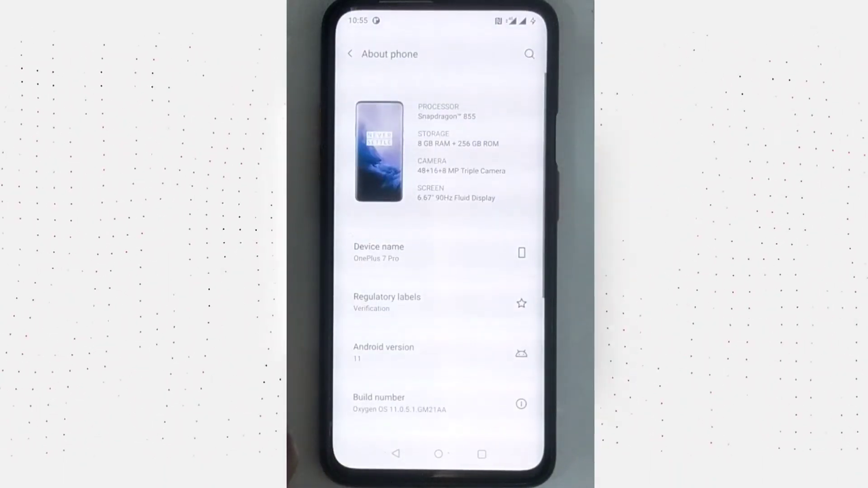
left_click(382, 349)
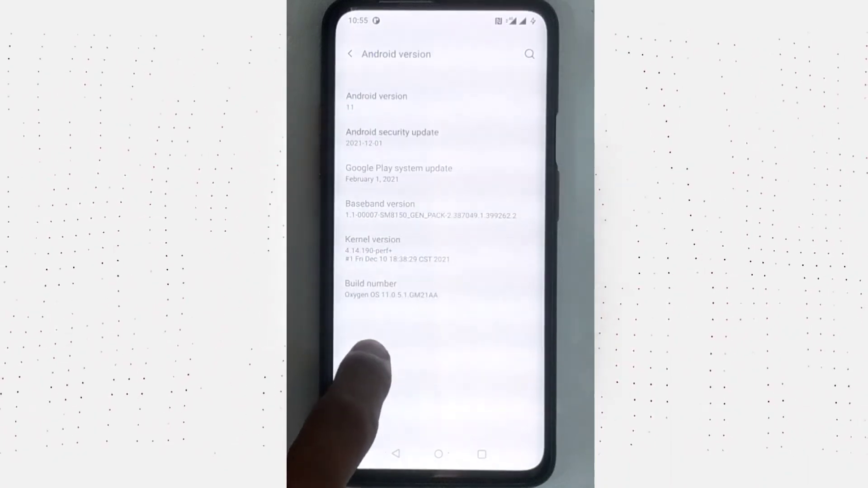
left_click(370, 289)
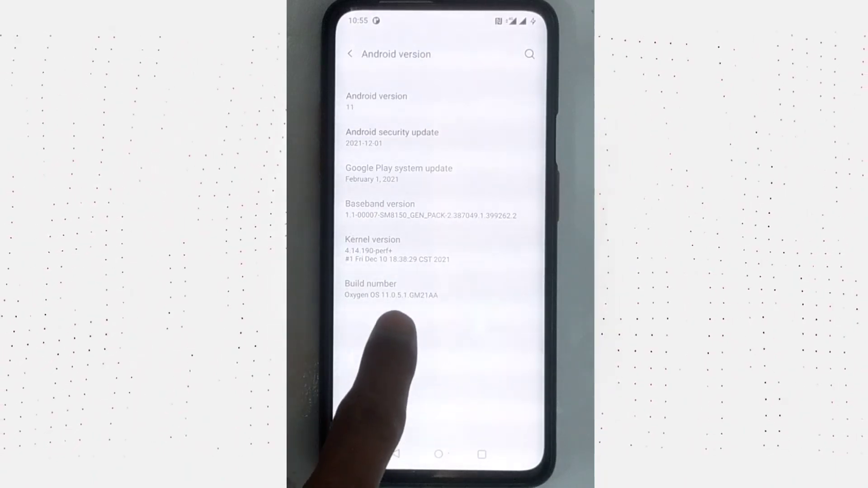
left_click(437, 453)
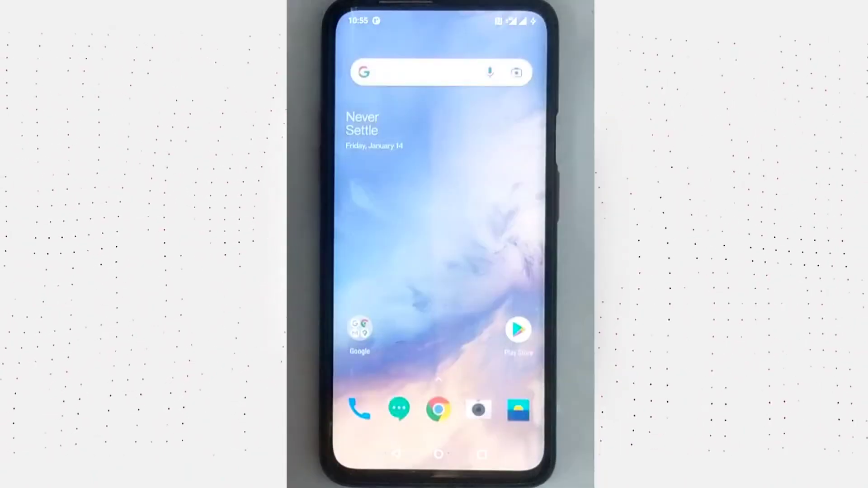